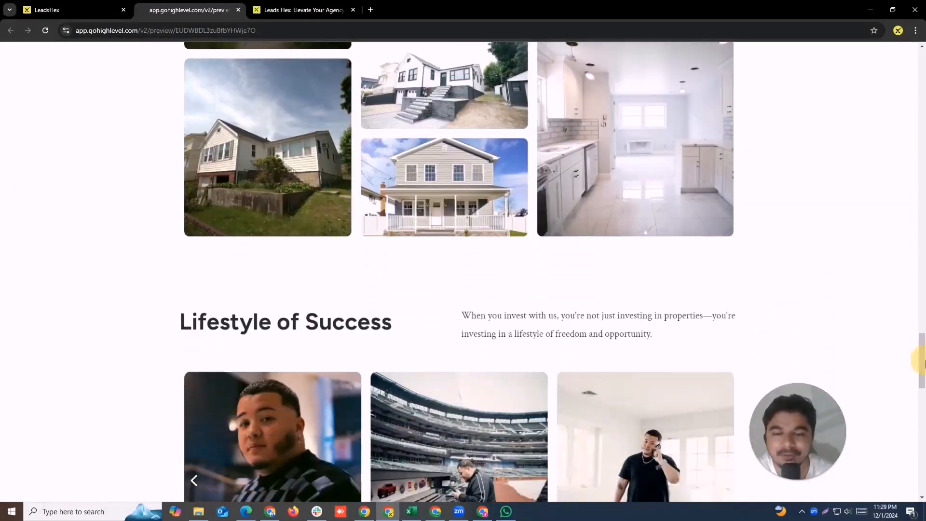
# View the Leads Flex website's home page and return to the funnel in GoHighLevel.
pyautogui.click(340, 6)
pyautogui.hotkey('ctrl', 'l')
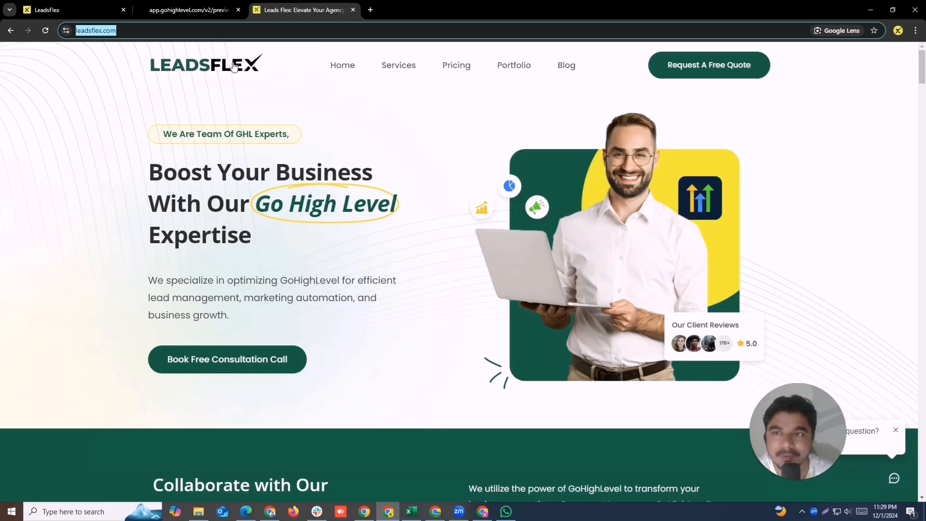
pyautogui.click(79, 5)
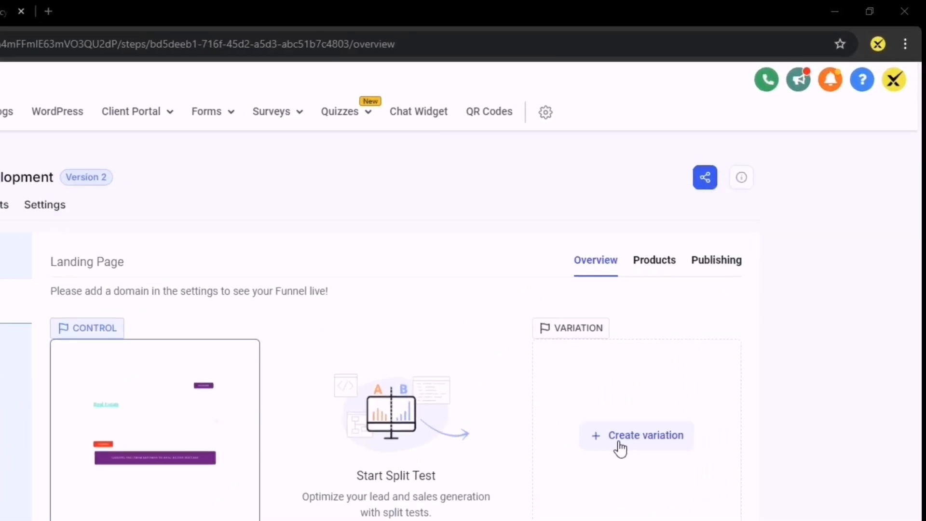
# Try to create a variation for the Landing Page step before a domain is attached.
pyautogui.click(647, 437)
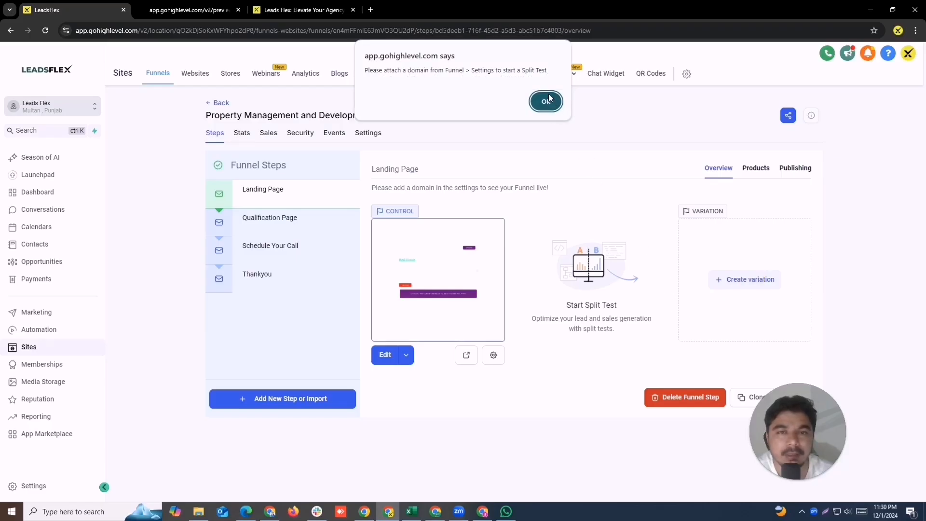
pyautogui.click(549, 98)
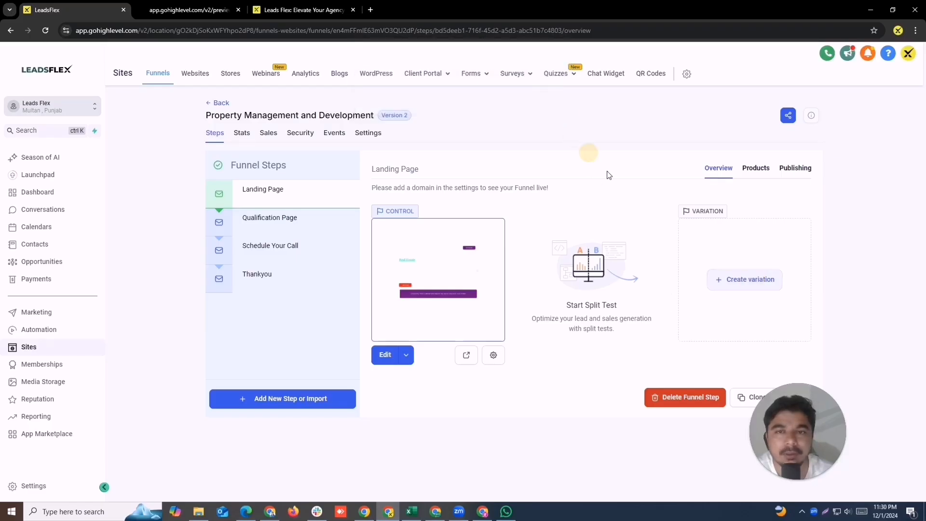
pyautogui.click(735, 279)
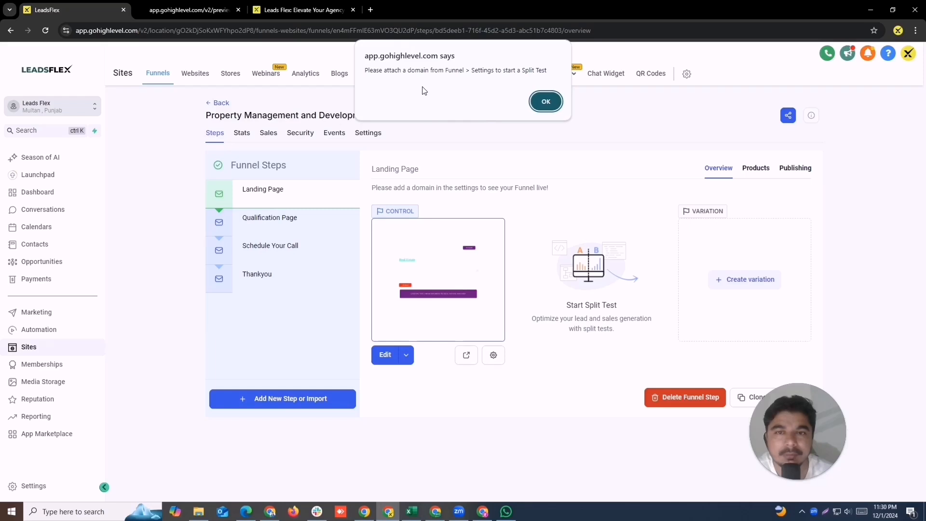
pyautogui.click(546, 102)
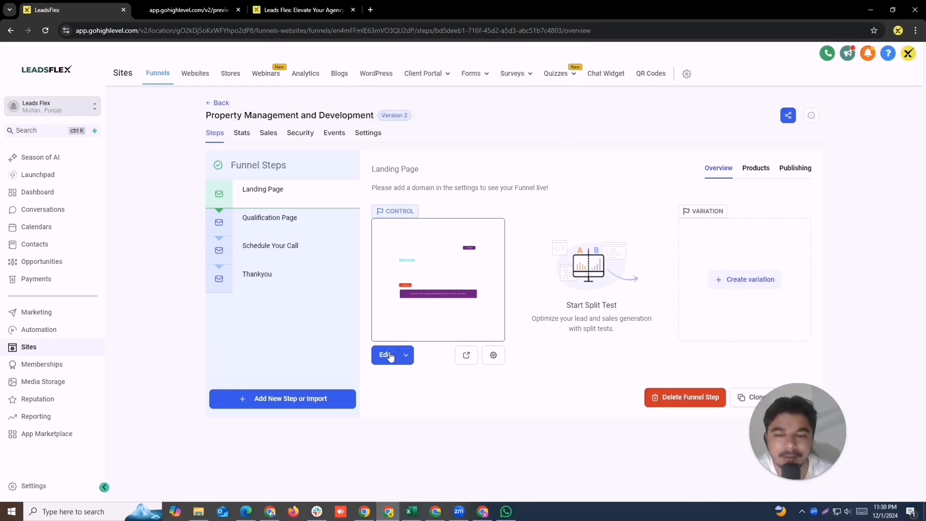
# Check the control Landing Page's name and path in its page details.
pyautogui.click(493, 355)
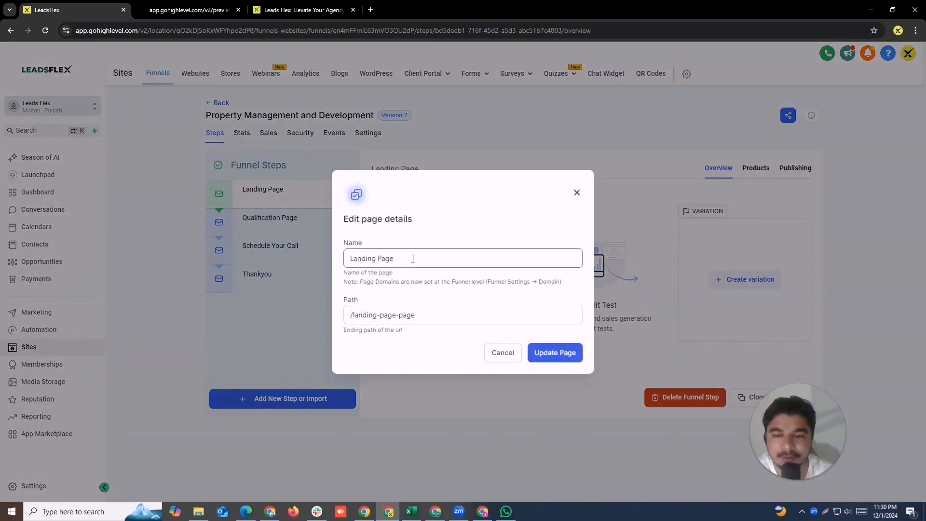
pyautogui.click(559, 360)
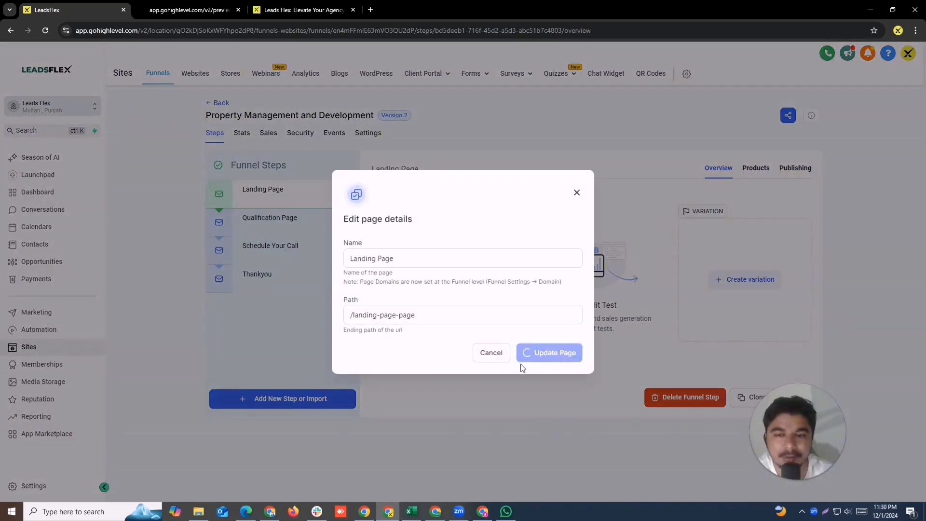
pyautogui.click(576, 193)
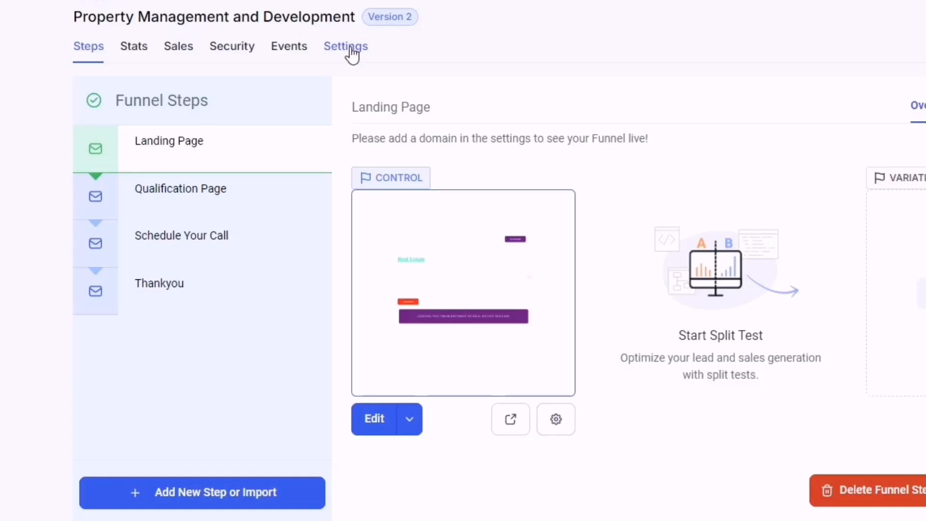
# Attach the domain link.leadsflex.com to the Property Management and Development funnel and save the funnel settings.
pyautogui.click(352, 52)
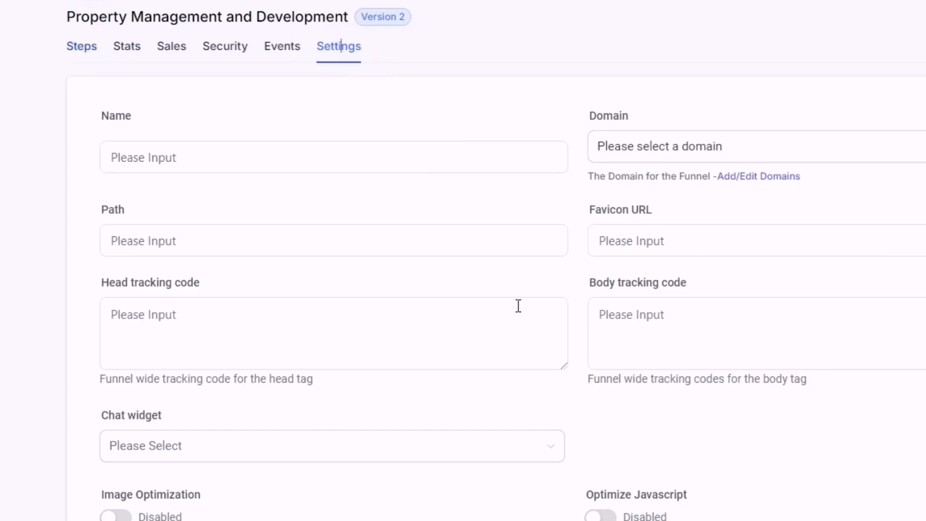
pyautogui.click(772, 158)
pyautogui.click(559, 230)
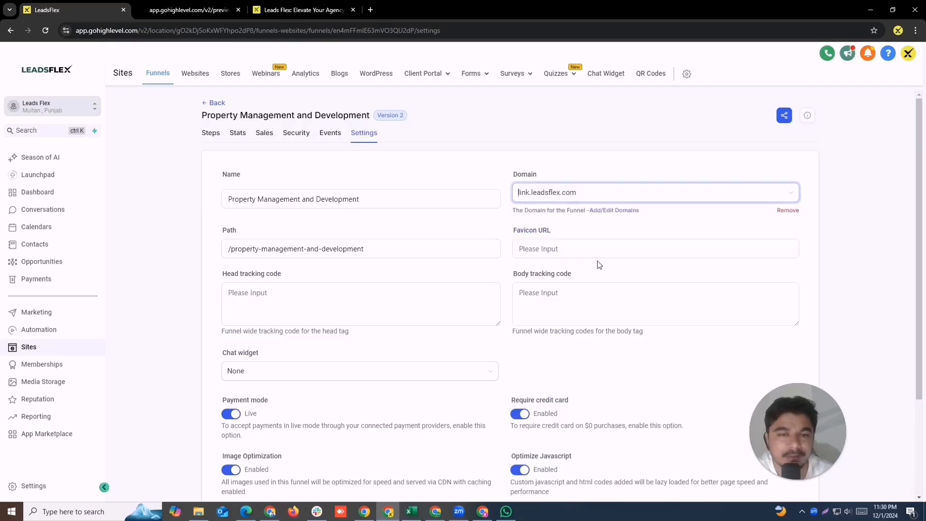
pyautogui.scroll(-3, 601, 265)
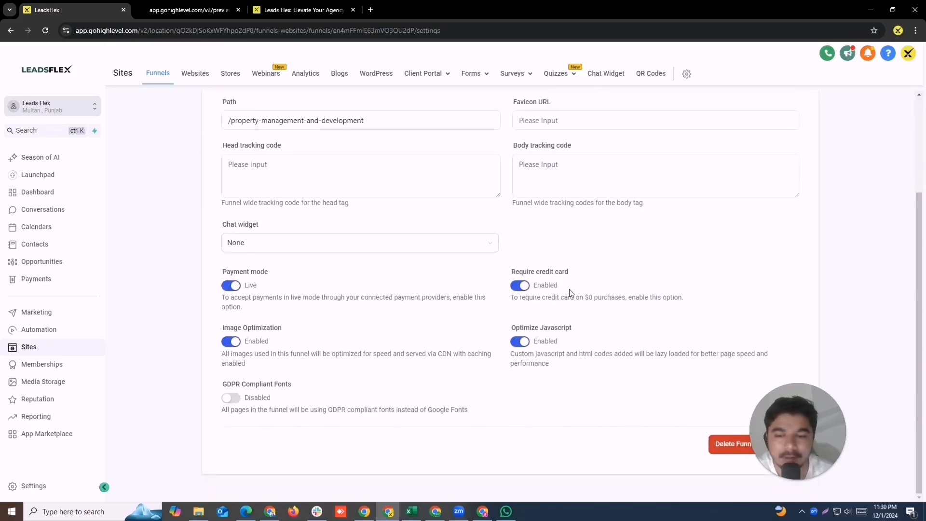
pyautogui.moveTo(793, 431); pyautogui.dragTo(801, 411)
pyautogui.click(787, 447)
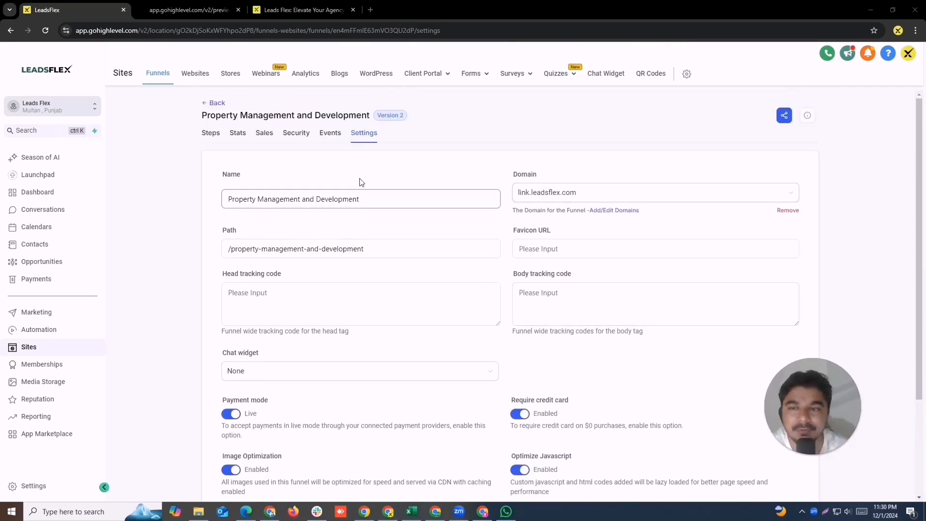
# Return to the funnel's steps, retry creating a variation, and reload the page so the attached domain takes effect.
pyautogui.click(210, 133)
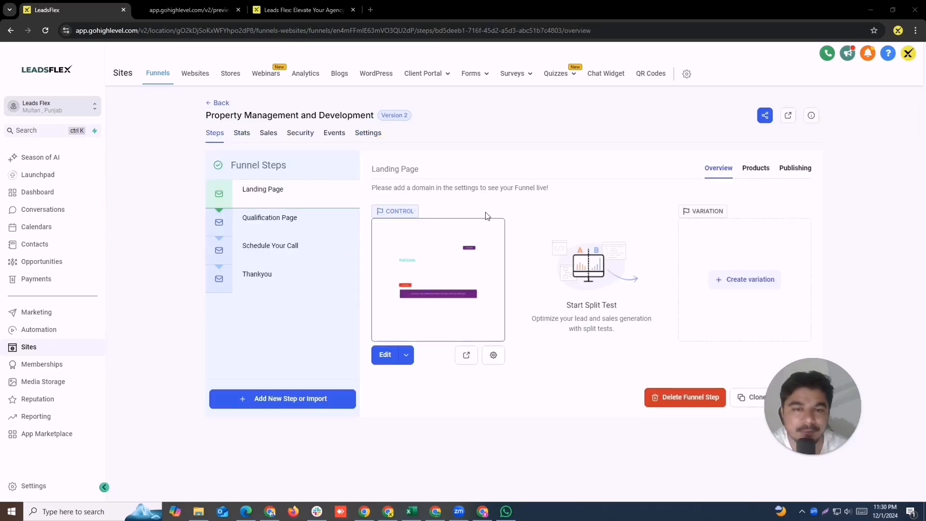
pyautogui.click(741, 281)
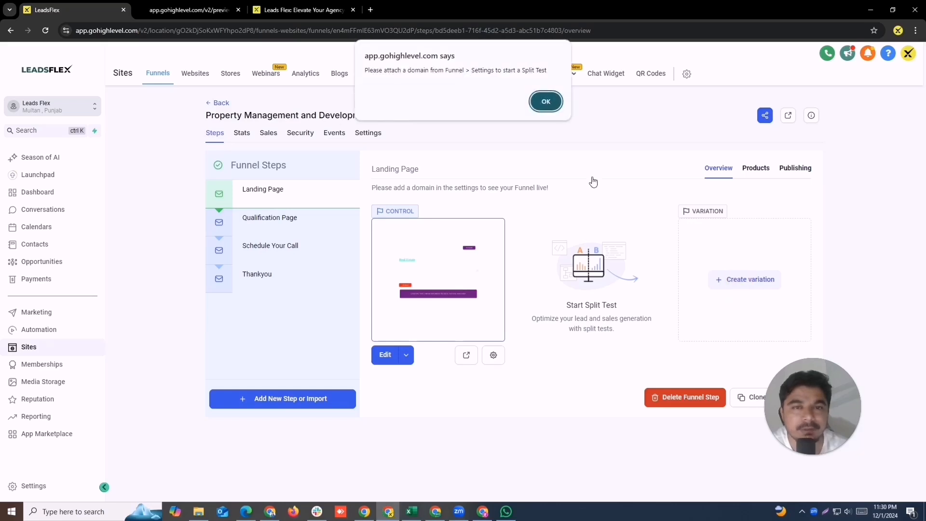
pyautogui.click(549, 107)
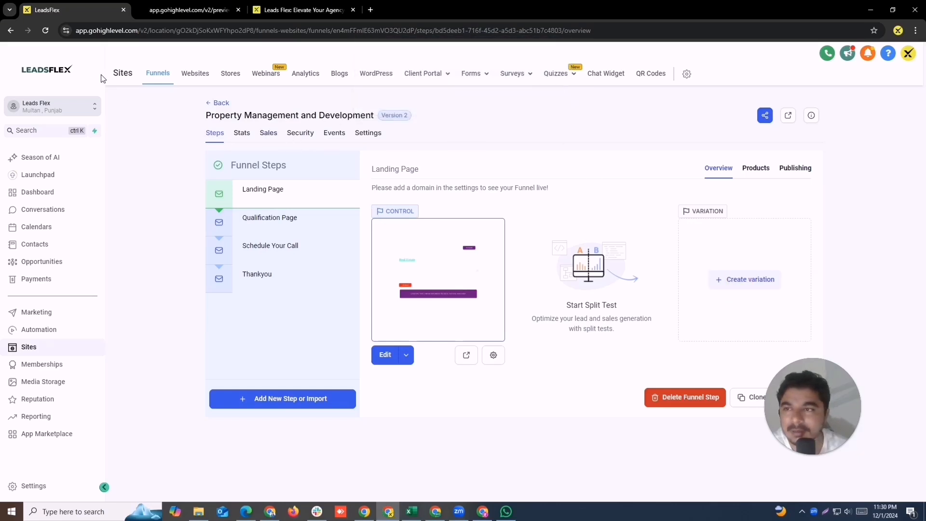
pyautogui.click(45, 30)
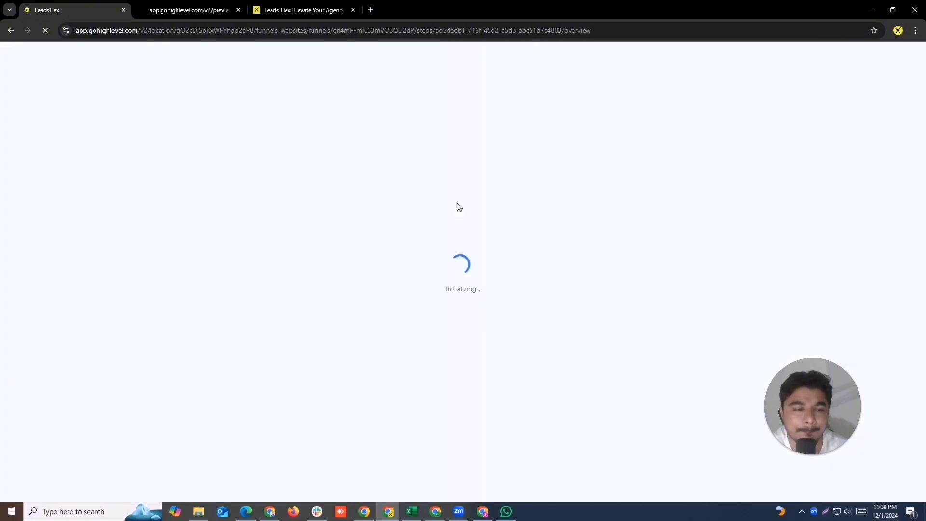
# Create the variation by importing the existing Landing Page step from the Property Management and Development funnel, and reload the funnel page.
pyautogui.click(738, 289)
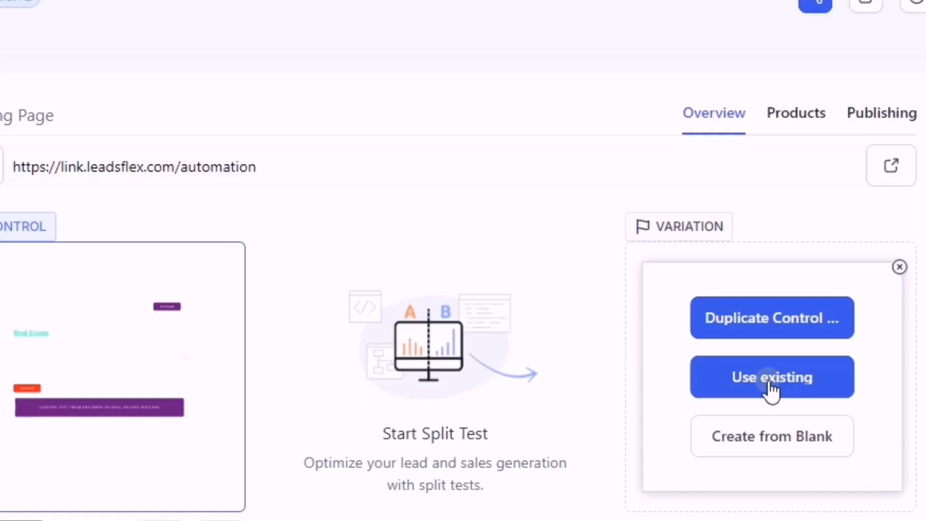
pyautogui.click(743, 289)
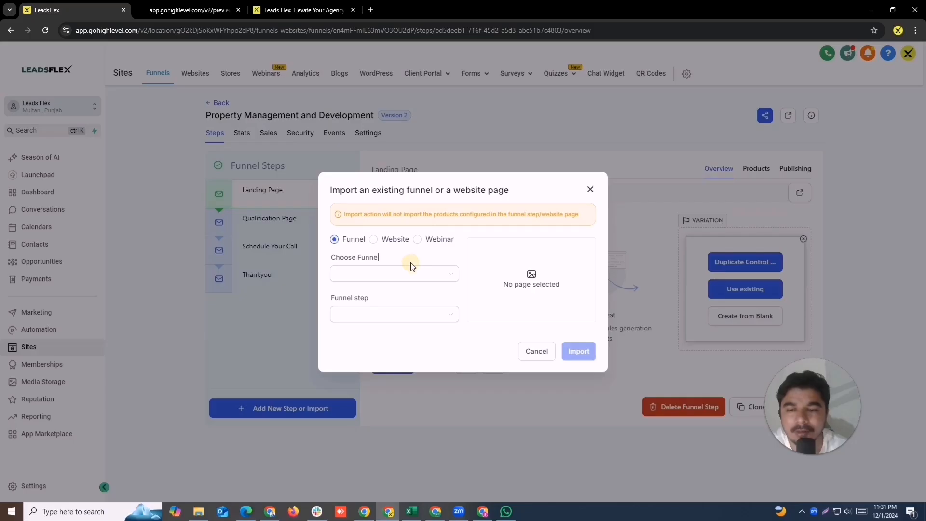
pyautogui.click(36, 340)
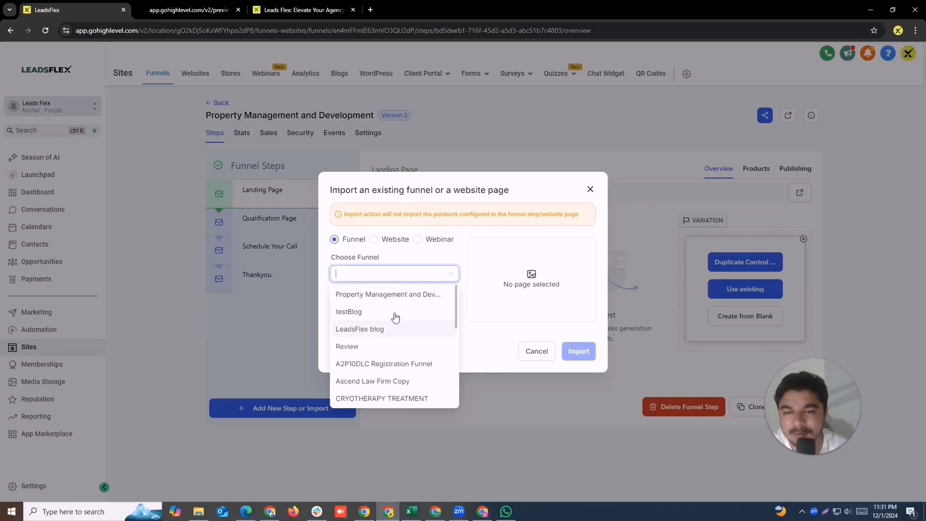
pyautogui.click(400, 294)
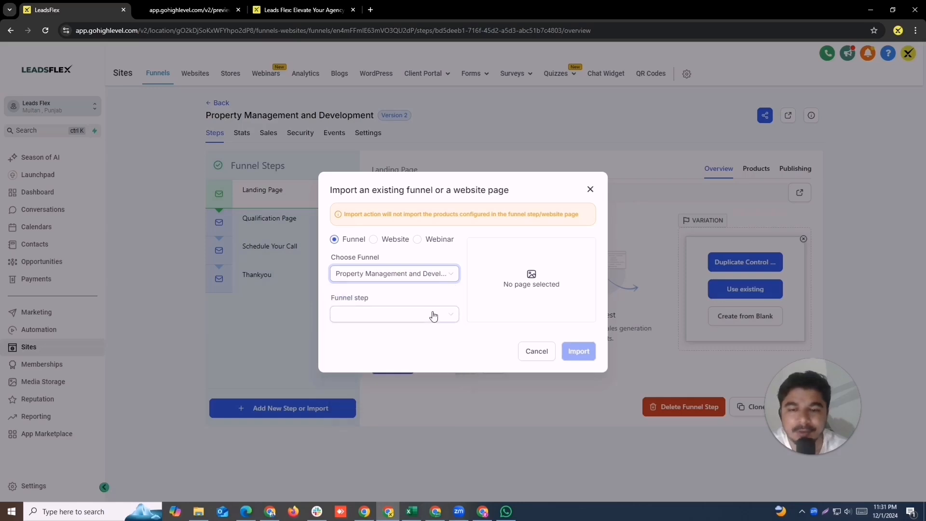
pyautogui.click(410, 312)
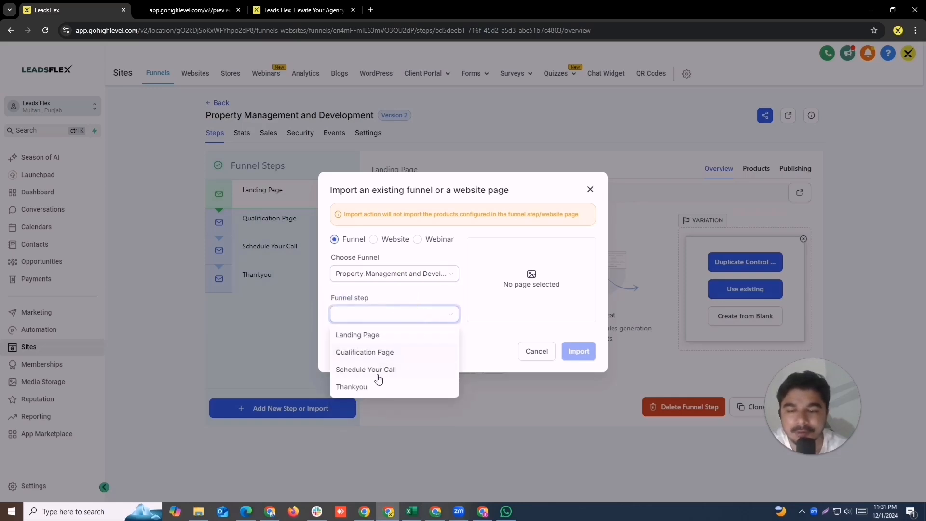
pyautogui.click(376, 336)
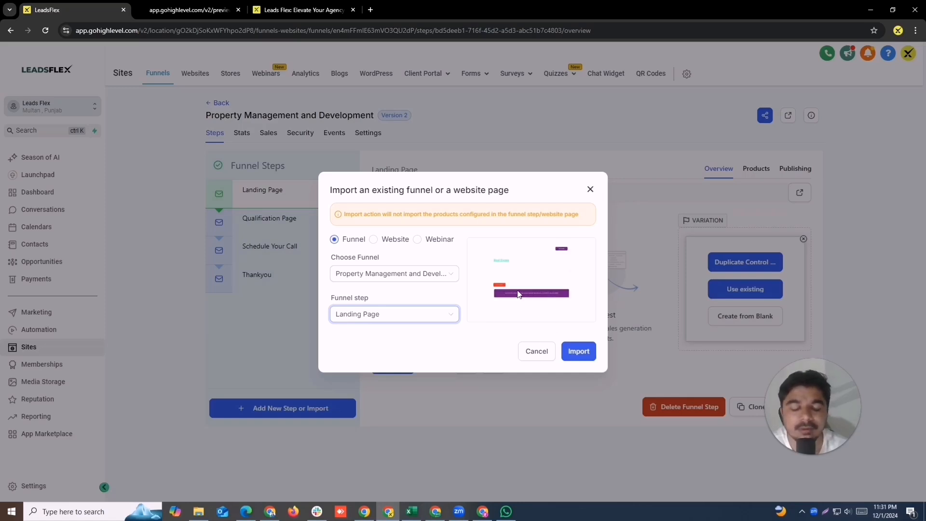
pyautogui.click(575, 358)
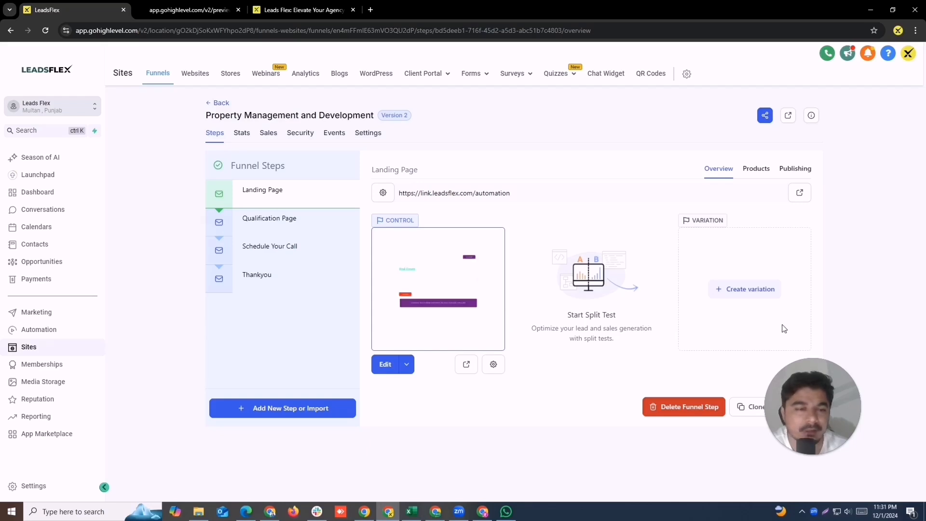
pyautogui.click(737, 291)
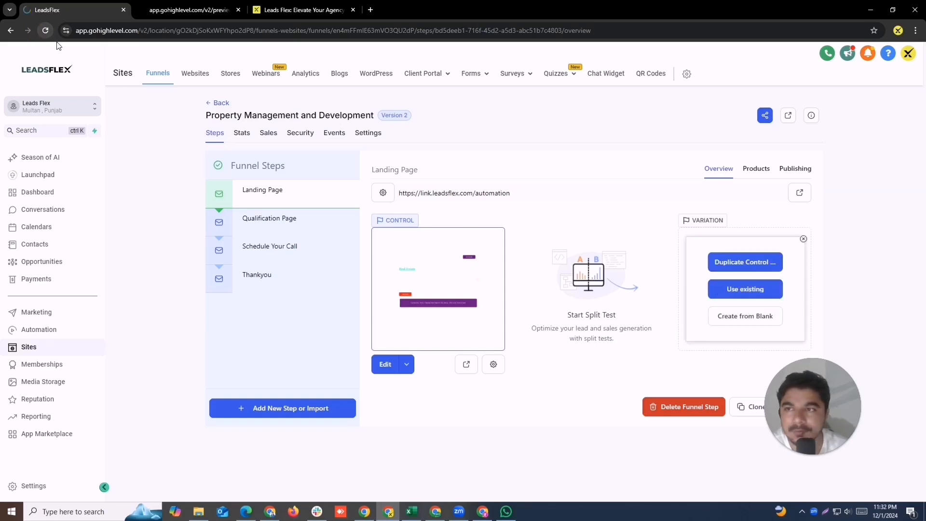
pyautogui.click(43, 32)
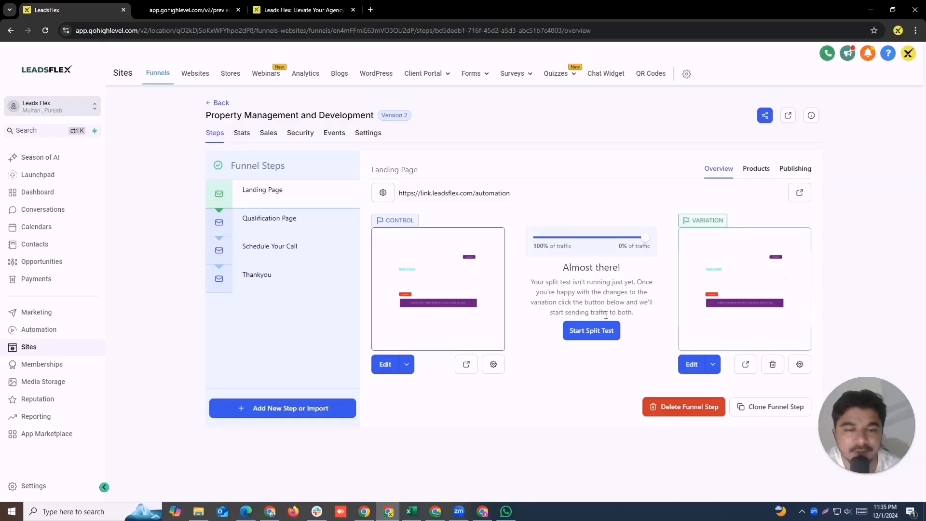
# Try shifting the traffic split to about even between the control and variation pages.
pyautogui.moveTo(535, 171)
pyautogui.moveTo(646, 245); pyautogui.dragTo(589, 242)
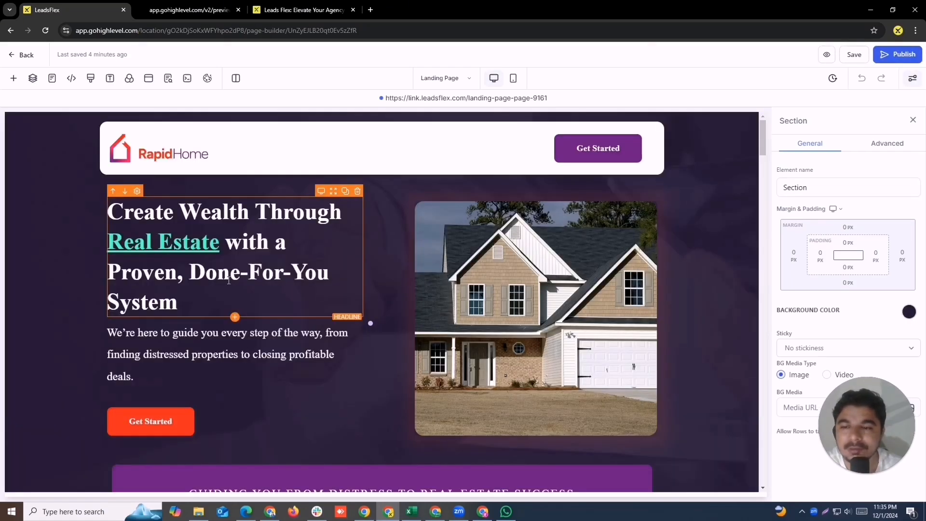
# Delete the sub headline text beneath the hero headline on the variation page.
pyautogui.click(208, 283)
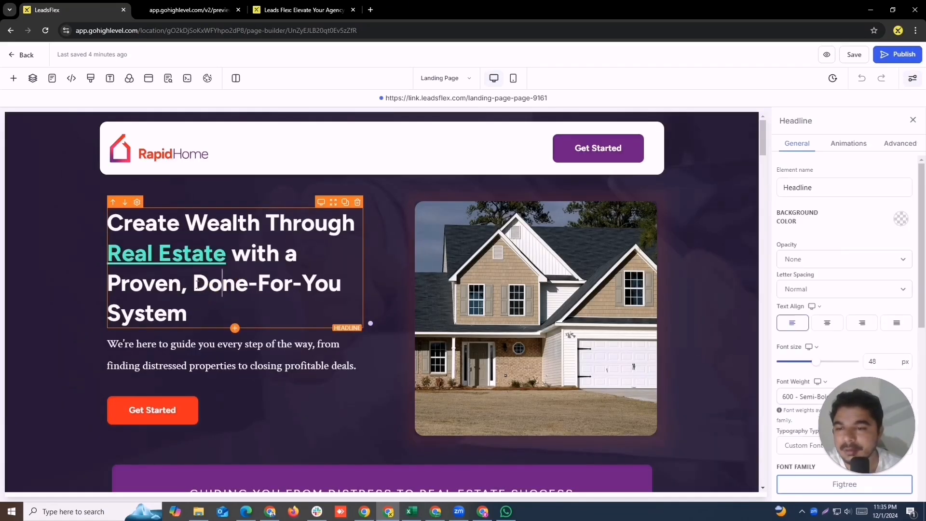
pyautogui.click(194, 343)
pyautogui.doubleClick(183, 342)
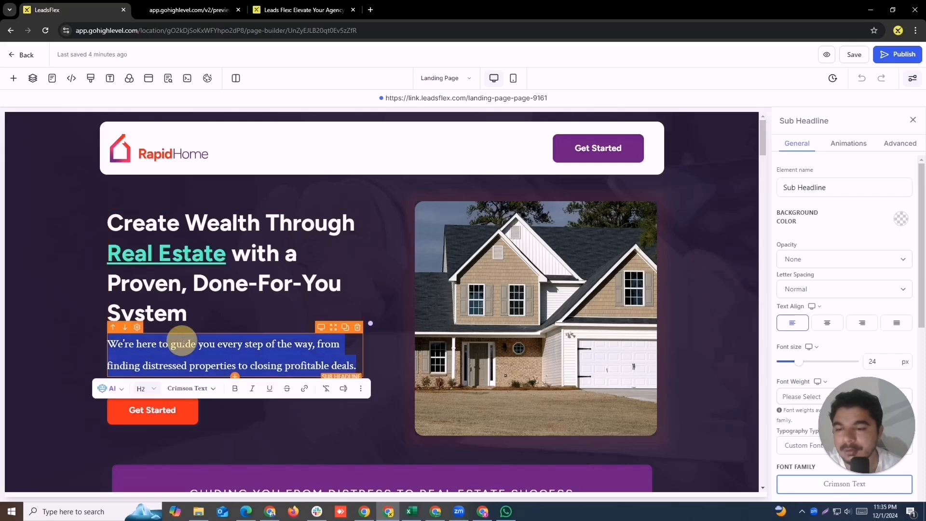
pyautogui.press('BackSpace')
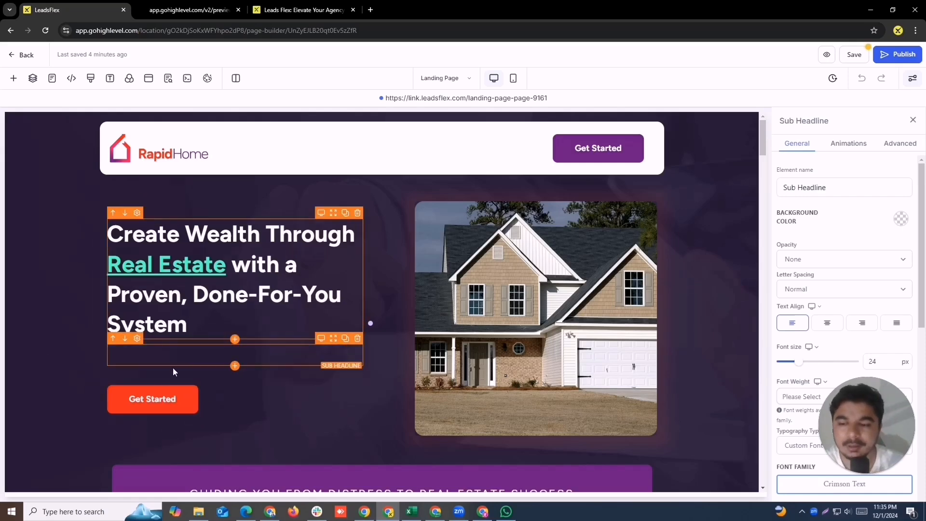
# Save the edited variation page with its SEO metadata updated, and return to the funnel overview.
pyautogui.click(851, 55)
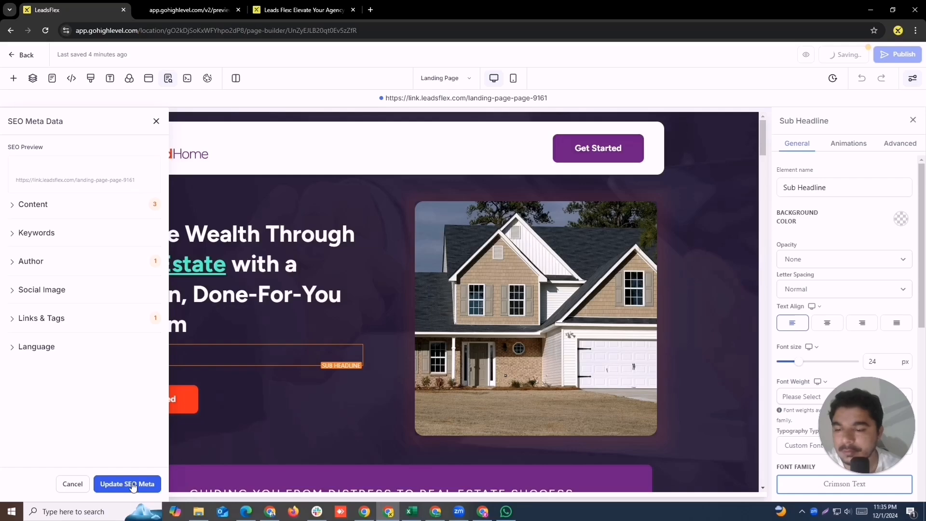
pyautogui.click(132, 484)
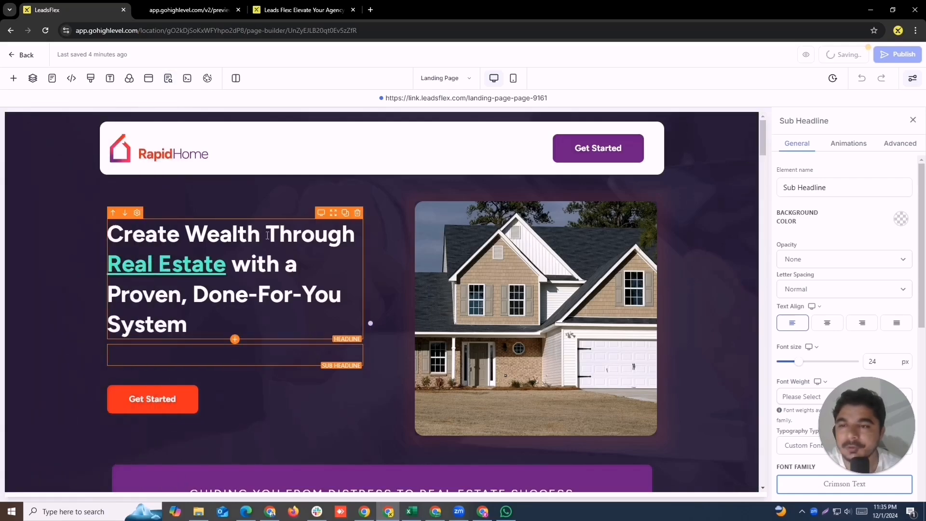
pyautogui.click(24, 55)
pyautogui.click(571, 308)
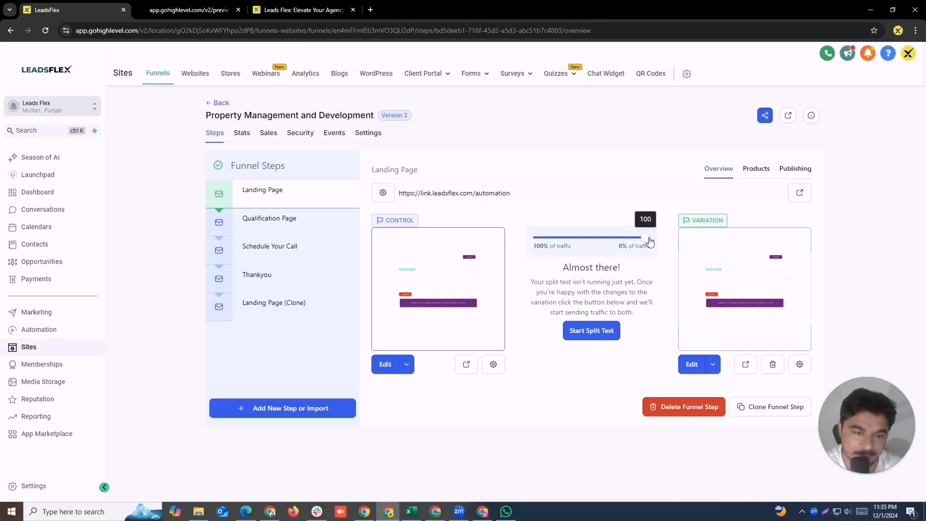
# Set the traffic split to 50% control and 50% variation, and apply it to start the split test.
pyautogui.moveTo(646, 239); pyautogui.dragTo(592, 240)
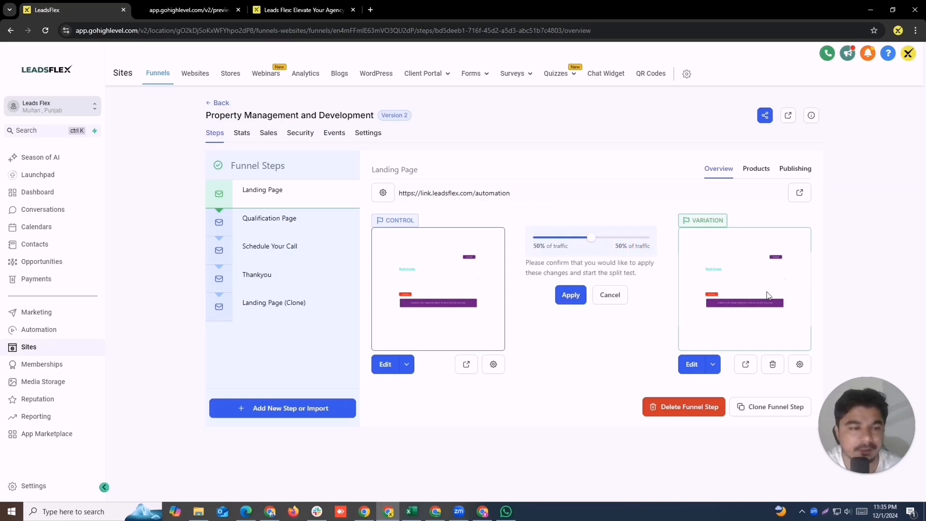
pyautogui.click(577, 299)
pyautogui.click(502, 89)
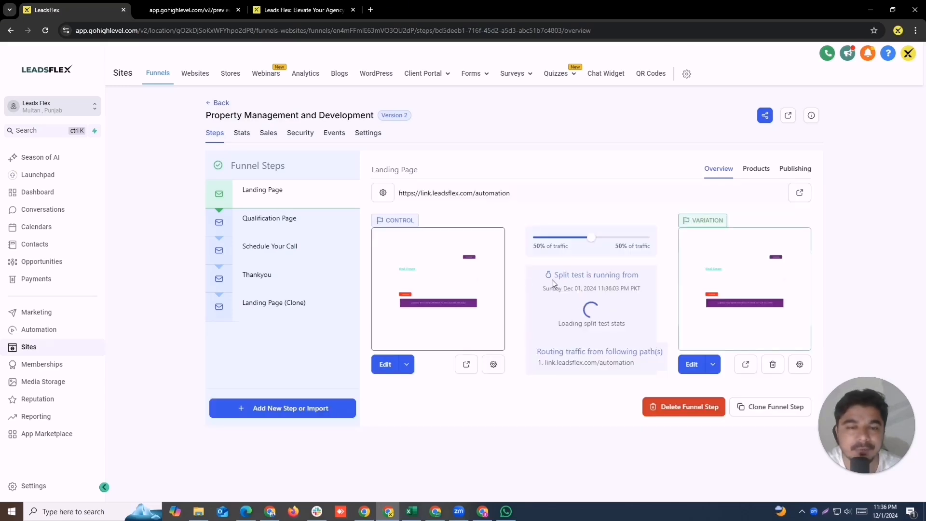
# Declare the variation page the split test winner and confirm promoting it as the new control.
pyautogui.moveTo(468, 316)
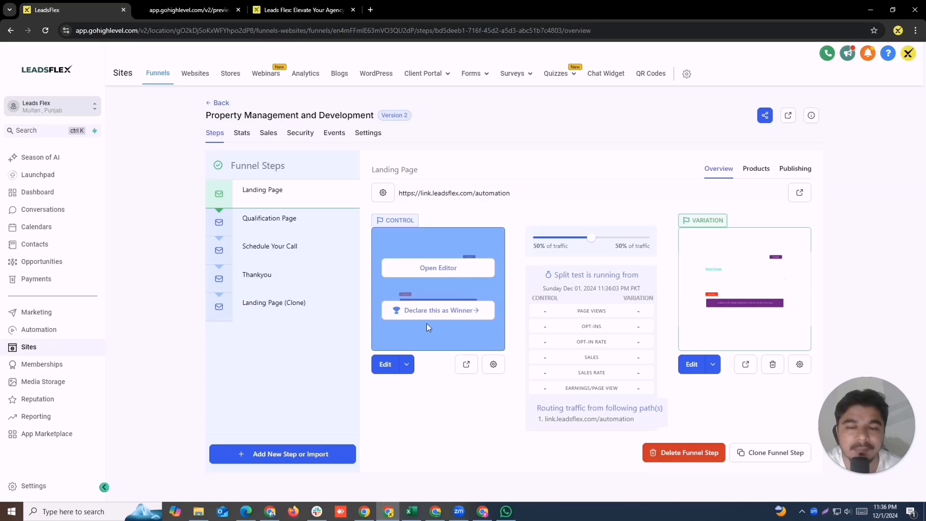
pyautogui.moveTo(734, 285)
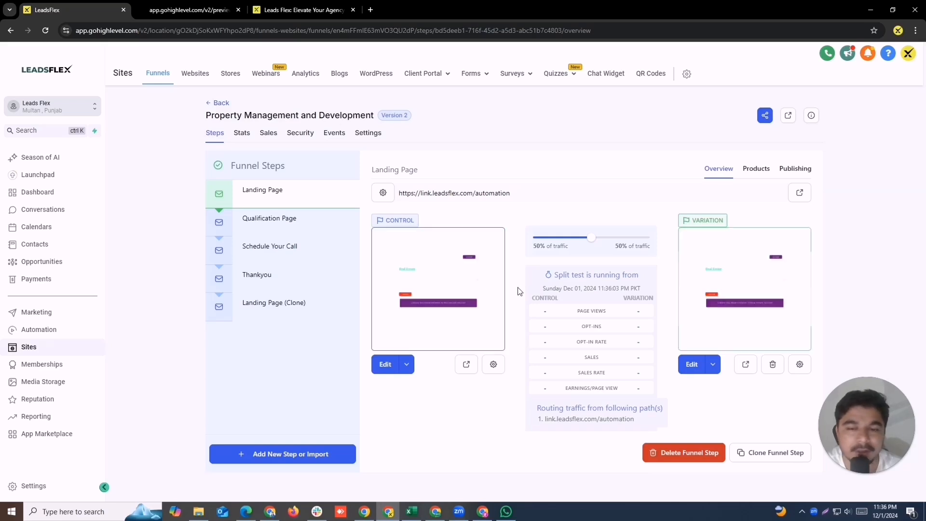
pyautogui.moveTo(418, 282)
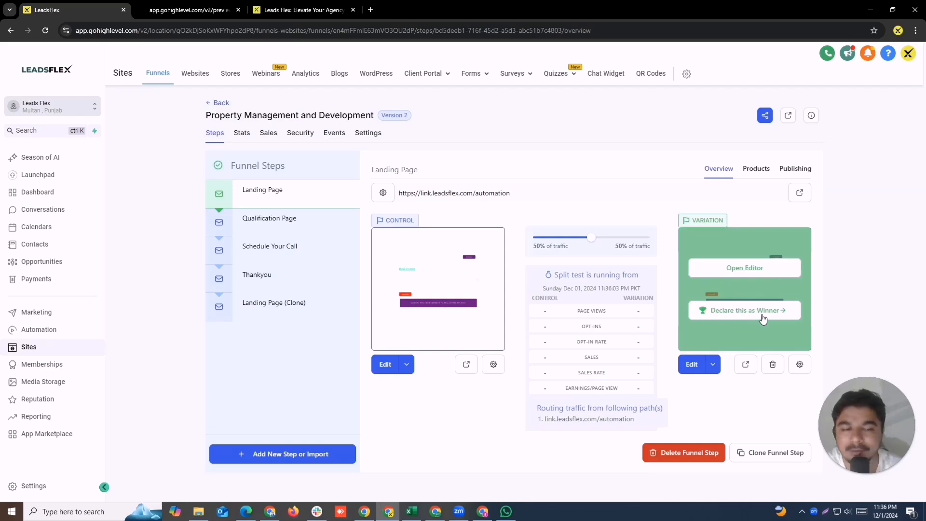
pyautogui.click(728, 311)
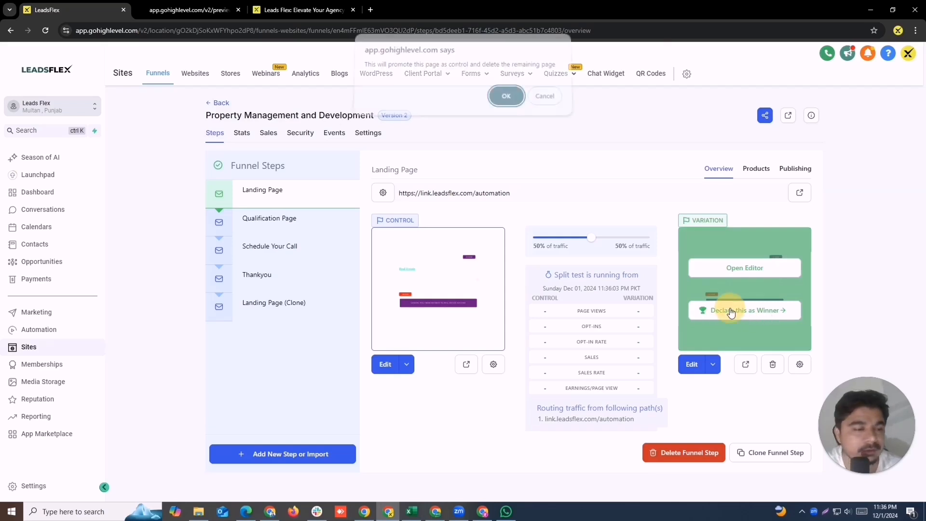
pyautogui.click(512, 103)
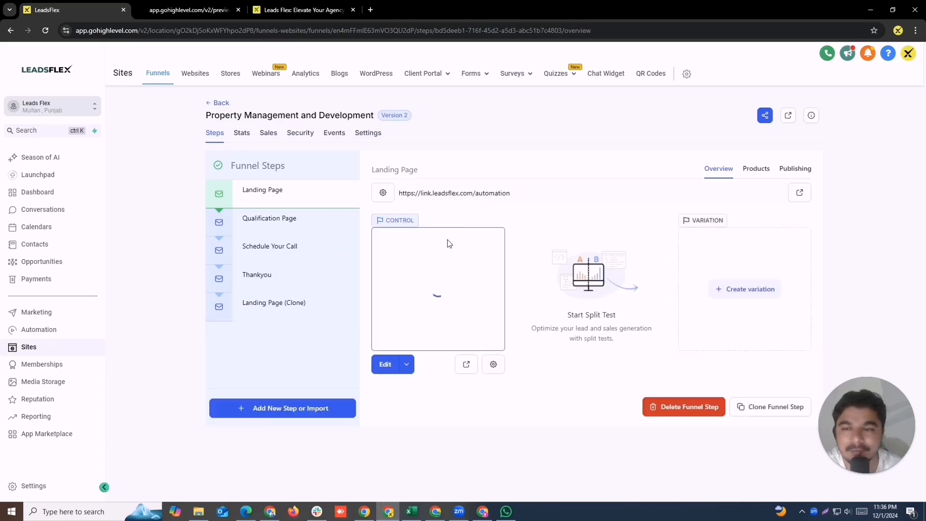
# Create a new automation workflow from scratch.
pyautogui.click(43, 329)
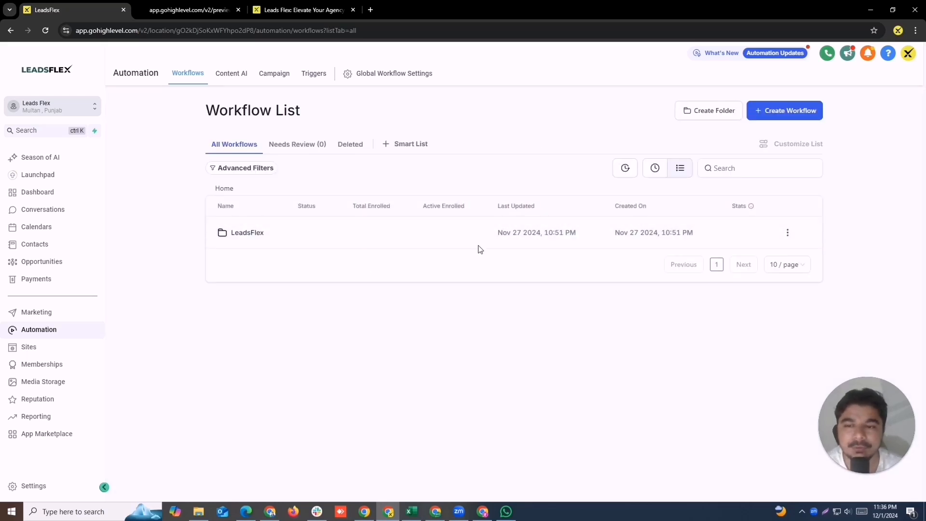
pyautogui.click(770, 111)
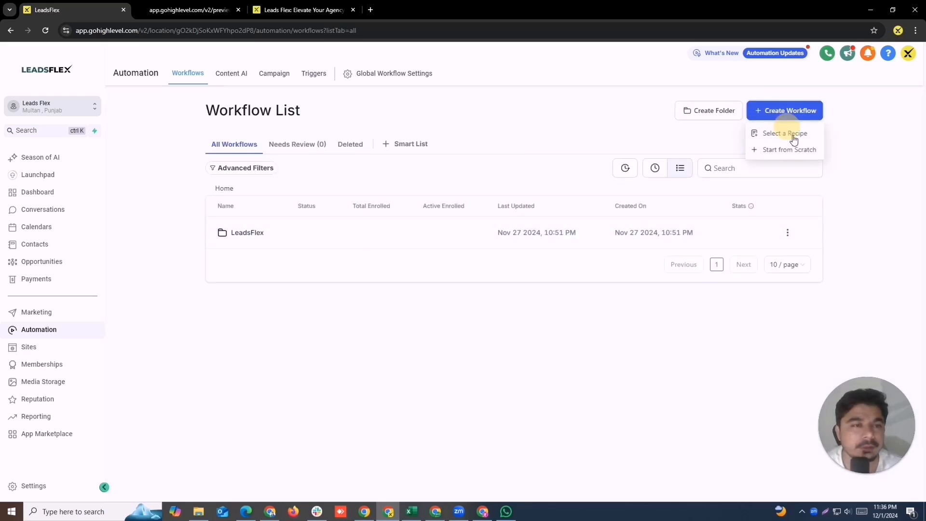
pyautogui.click(781, 135)
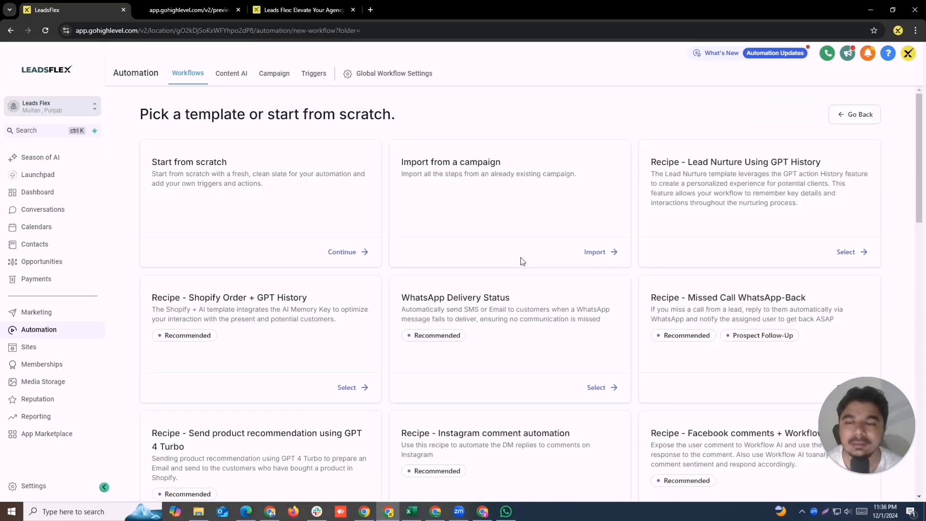
pyautogui.click(355, 254)
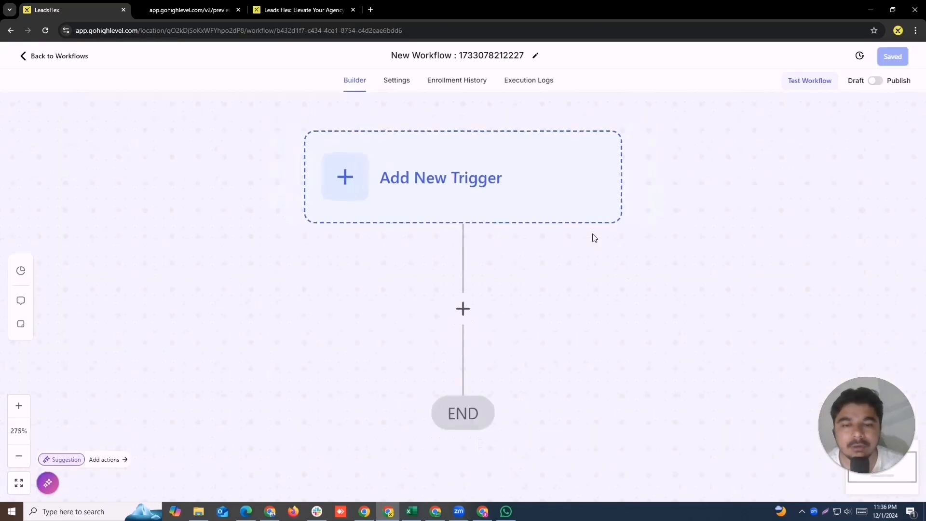
pyautogui.click(484, 138)
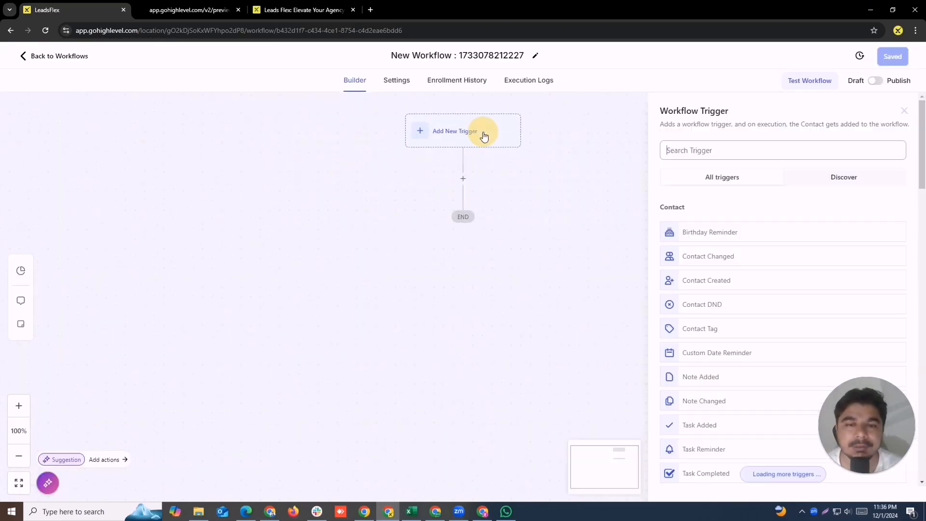
pyautogui.click(711, 154)
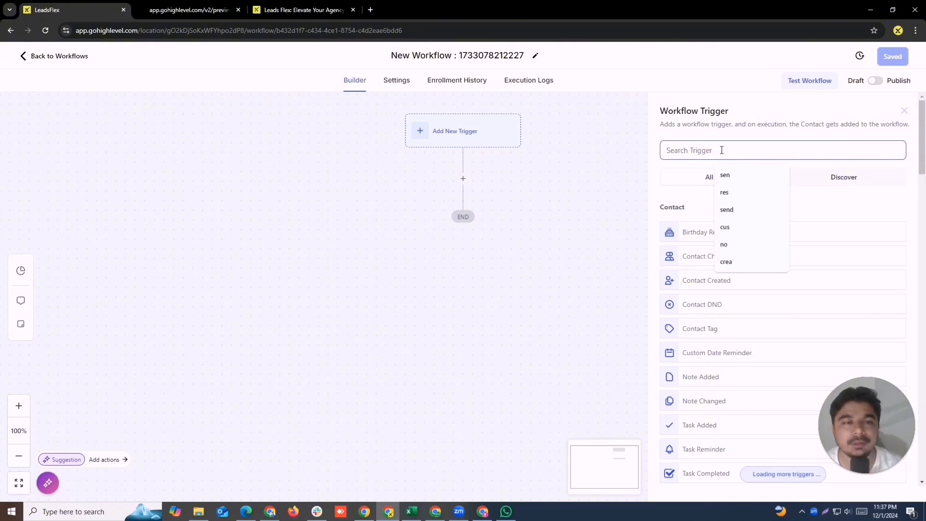
pyautogui.write('sen')
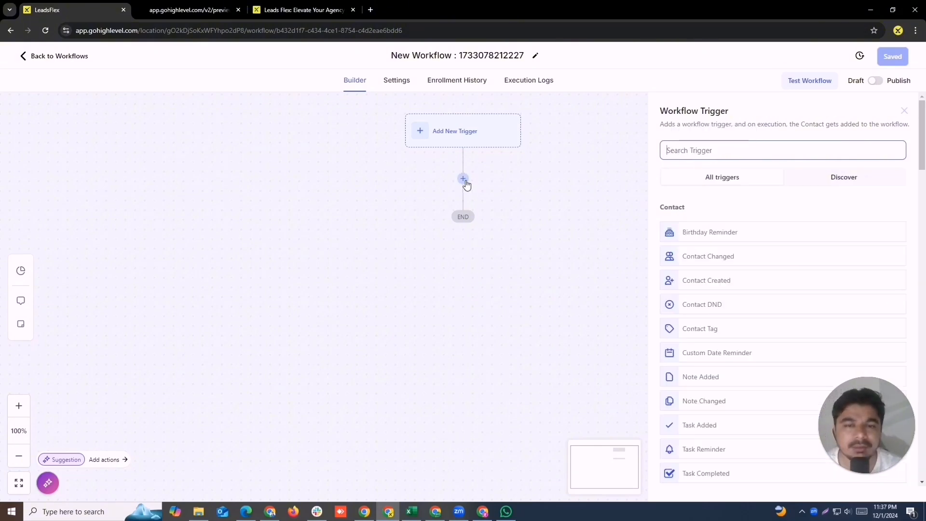
# Insert a Send Email action between the trigger placeholder and the end of the workflow, and try saving it with its fields empty.
pyautogui.click(464, 179)
pyautogui.click(732, 150)
pyautogui.write('se')
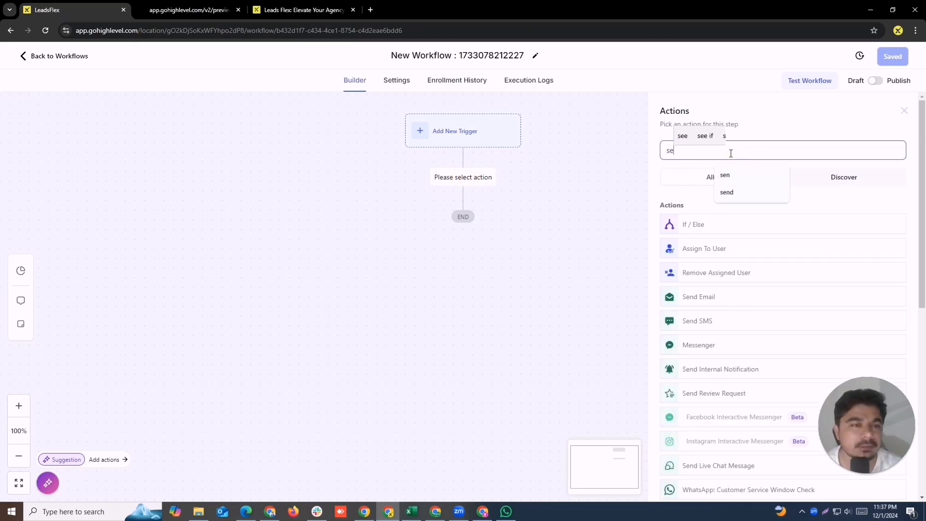
pyautogui.click(724, 299)
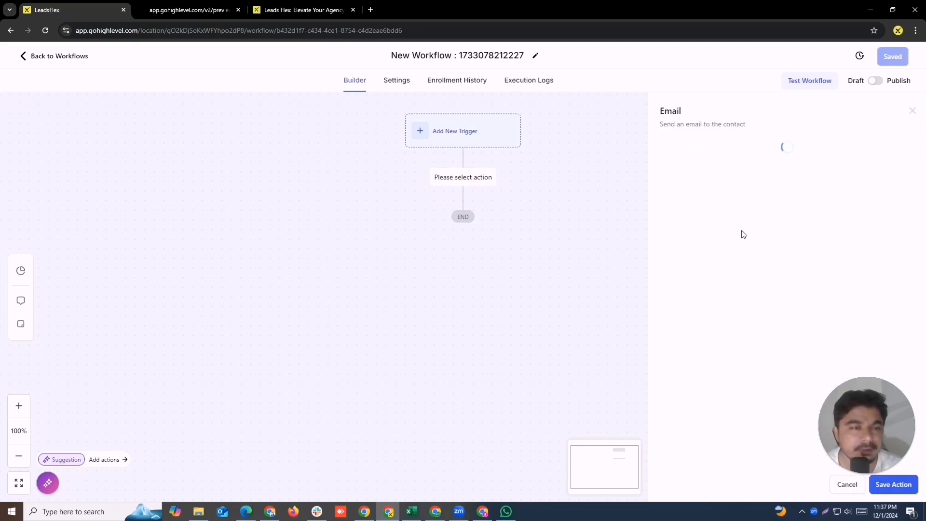
pyautogui.click(894, 484)
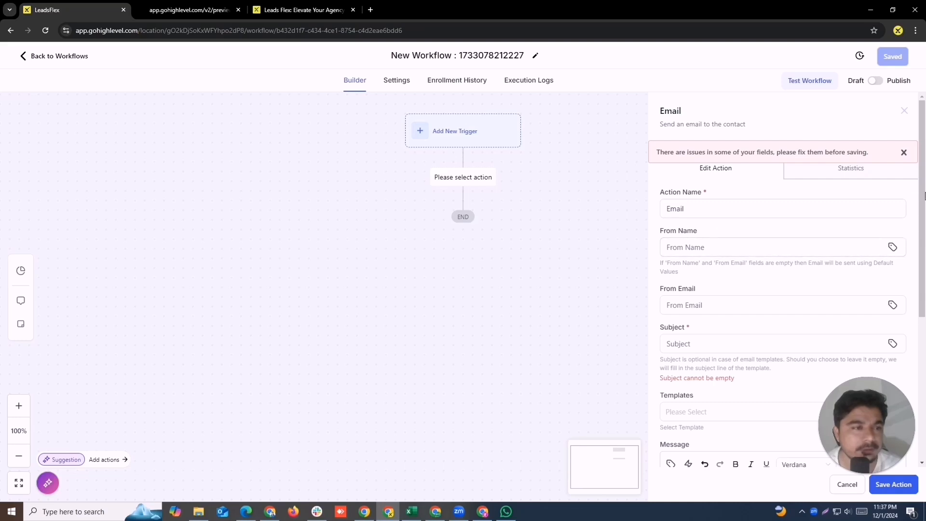
# Give the email action the subject "Test for now" and the message "sad", and save it.
pyautogui.scroll(-3, 916, 241)
pyautogui.click(710, 217)
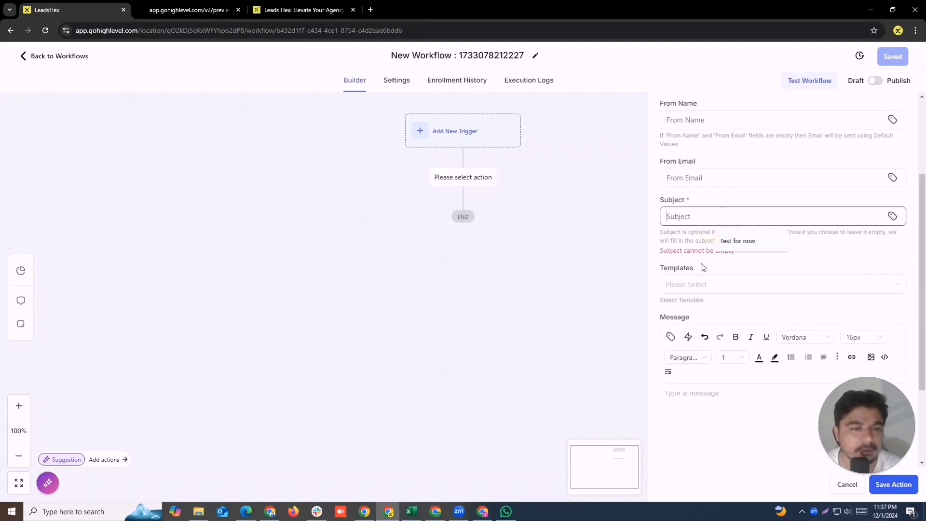
pyautogui.click(721, 240)
pyautogui.click(721, 399)
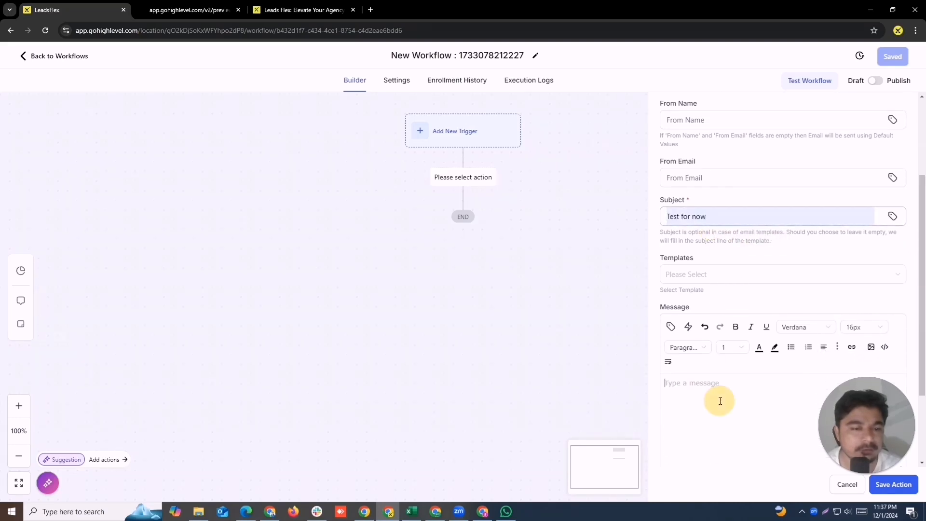
pyautogui.write('sad')
pyautogui.click(900, 488)
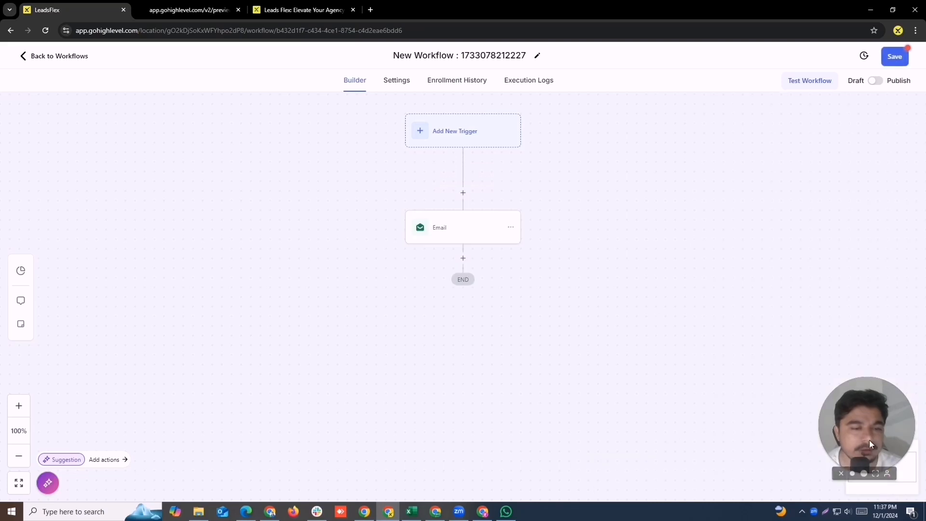
# Add a Split action after the email, keeping Random Split with Path A and Path B at 50% each.
pyautogui.click(463, 257)
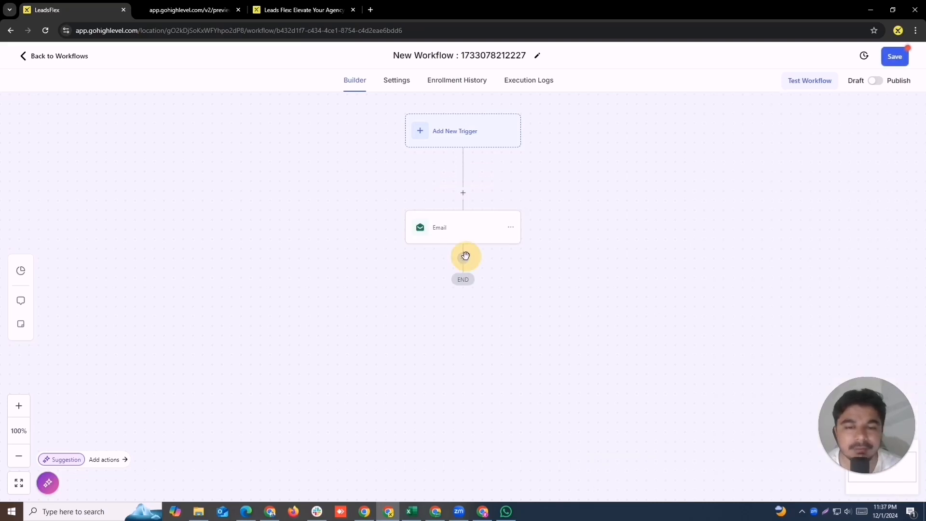
pyautogui.write('sp')
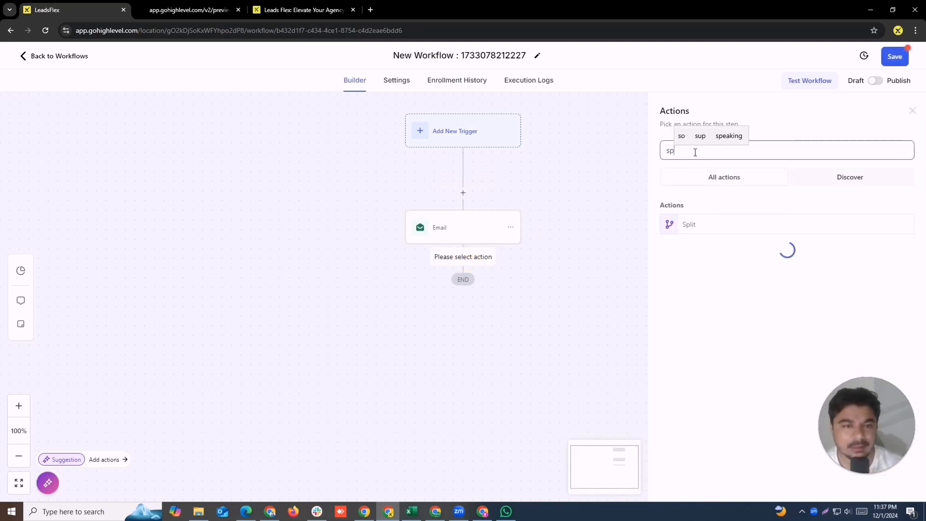
pyautogui.click(712, 228)
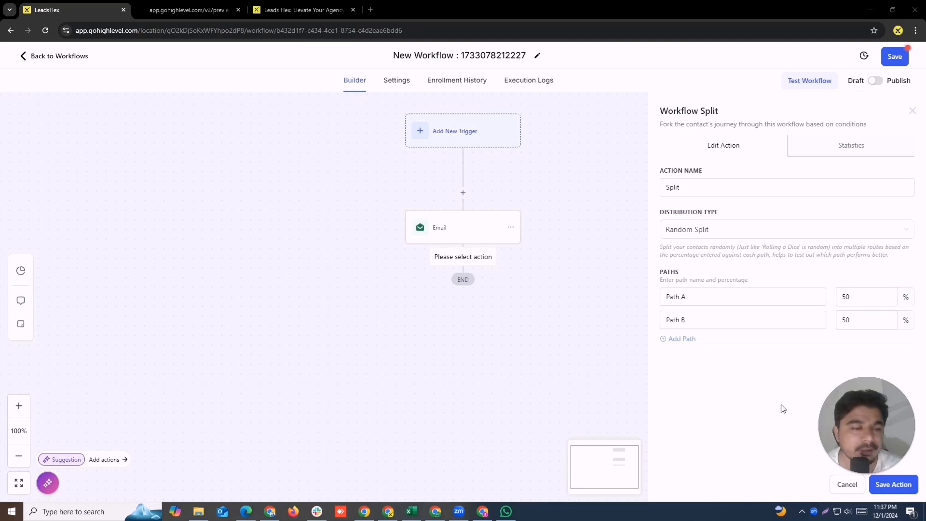
pyautogui.click(894, 486)
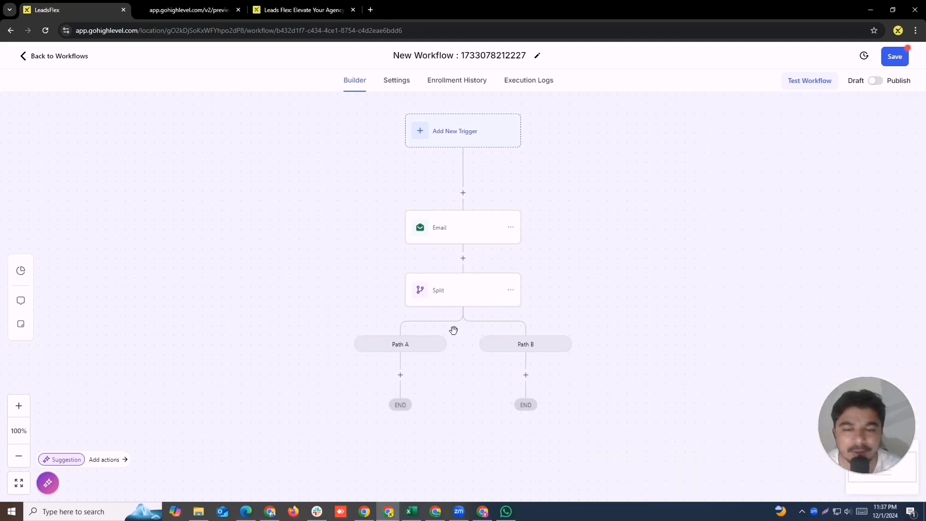
# Add a Send Email action under Path A with the subject "Test for now" and the message "asd", and save it.
pyautogui.click(401, 375)
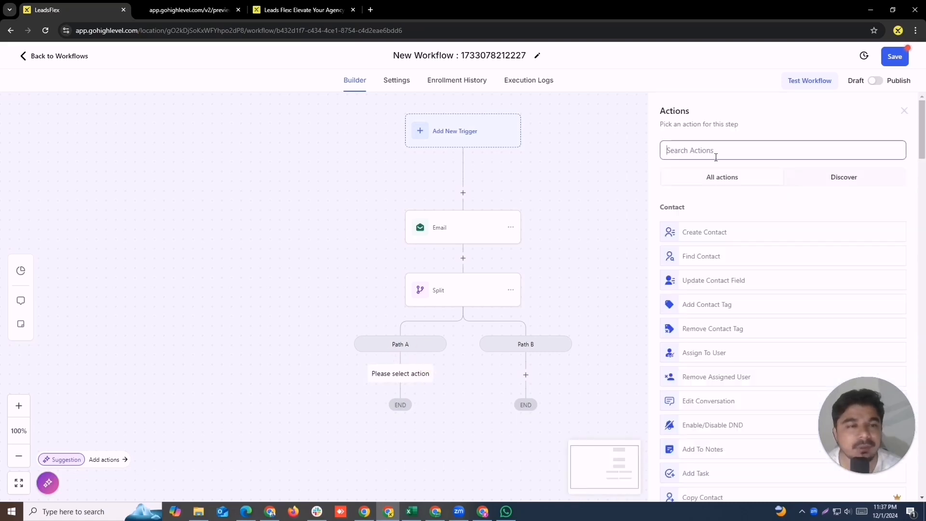
pyautogui.write('se')
pyautogui.click(738, 298)
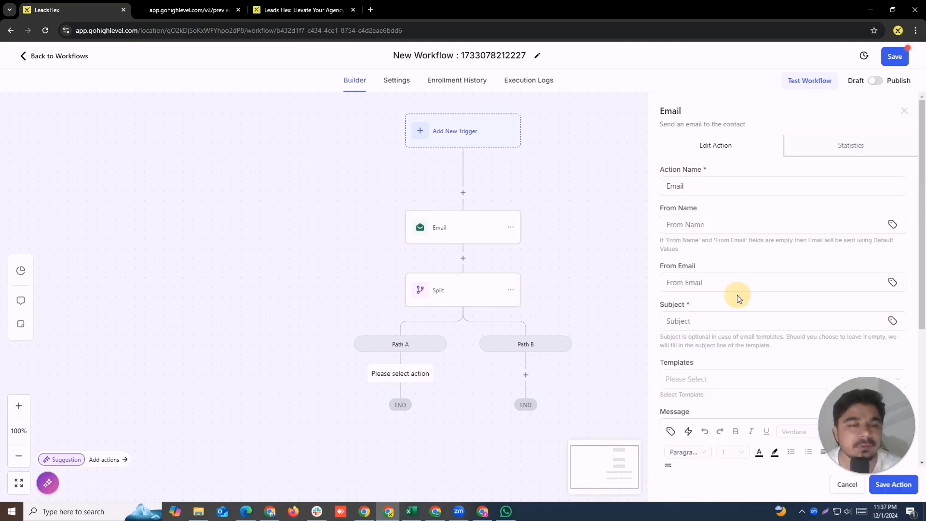
pyautogui.click(698, 386)
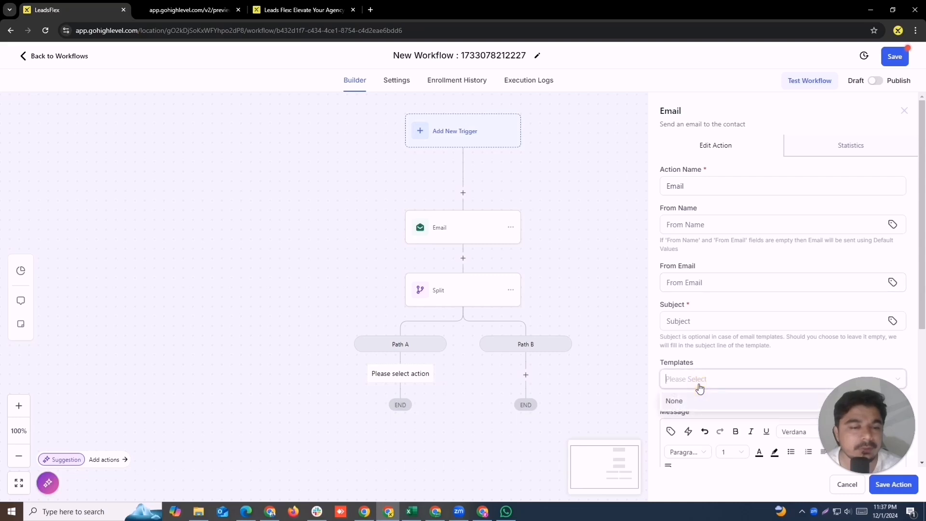
pyautogui.click(697, 318)
pyautogui.click(730, 347)
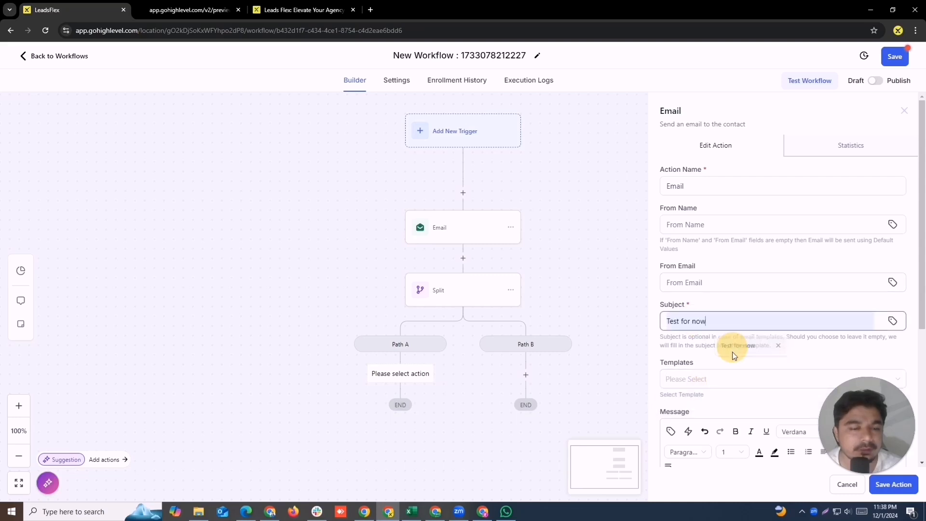
pyautogui.scroll(-4, 725, 376)
pyautogui.click(699, 306)
pyautogui.write('asd')
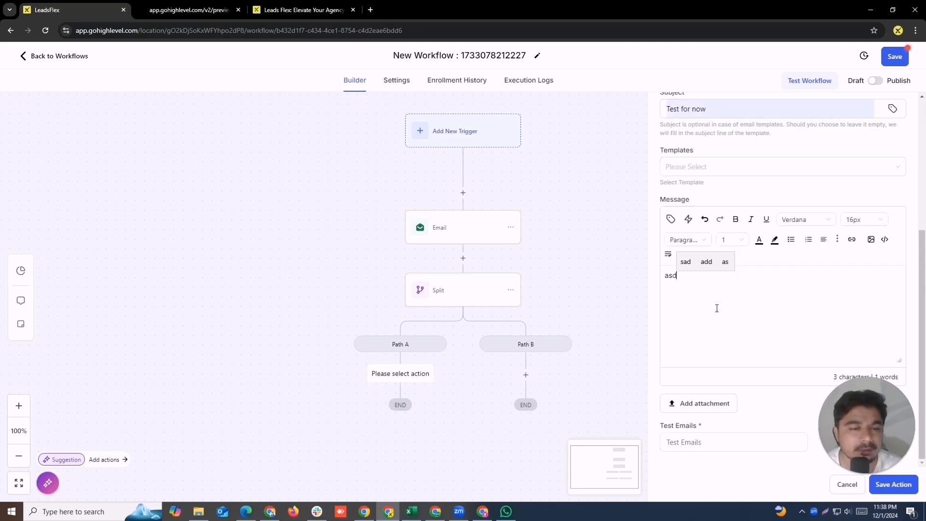
pyautogui.click(909, 491)
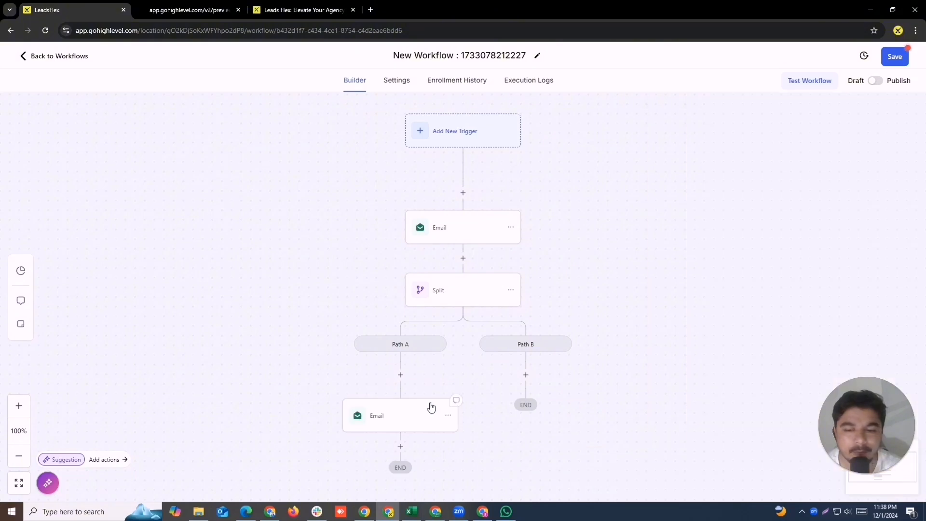
# Copy Path A's email action and place the copy under Path B.
pyautogui.click(448, 415)
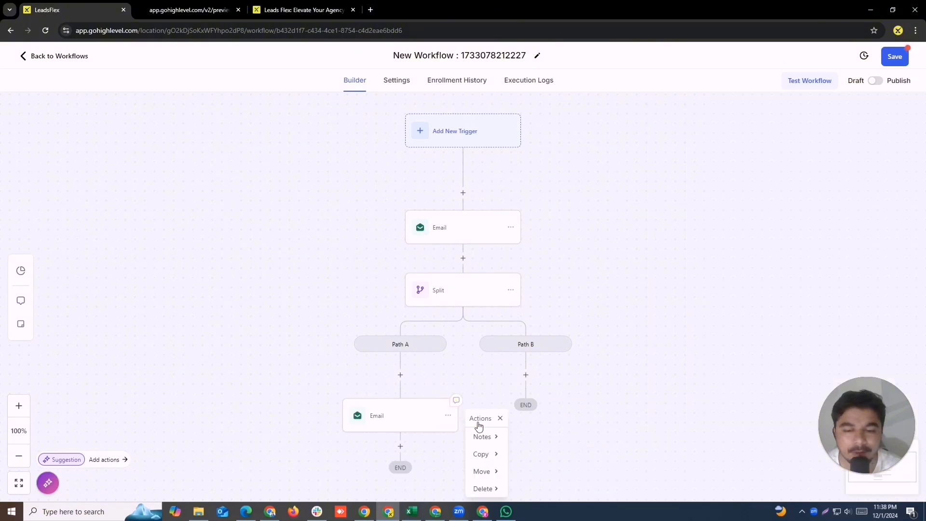
pyautogui.click(490, 454)
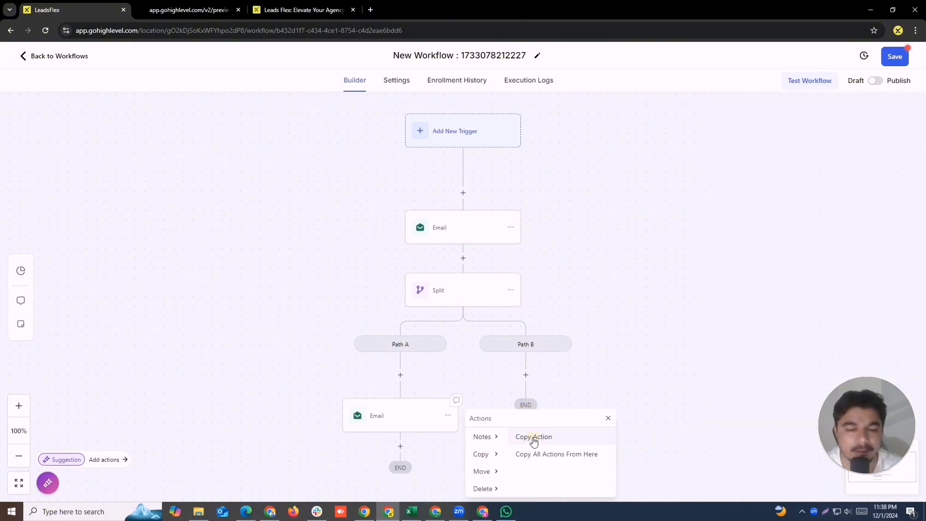
pyautogui.click(532, 437)
pyautogui.click(531, 380)
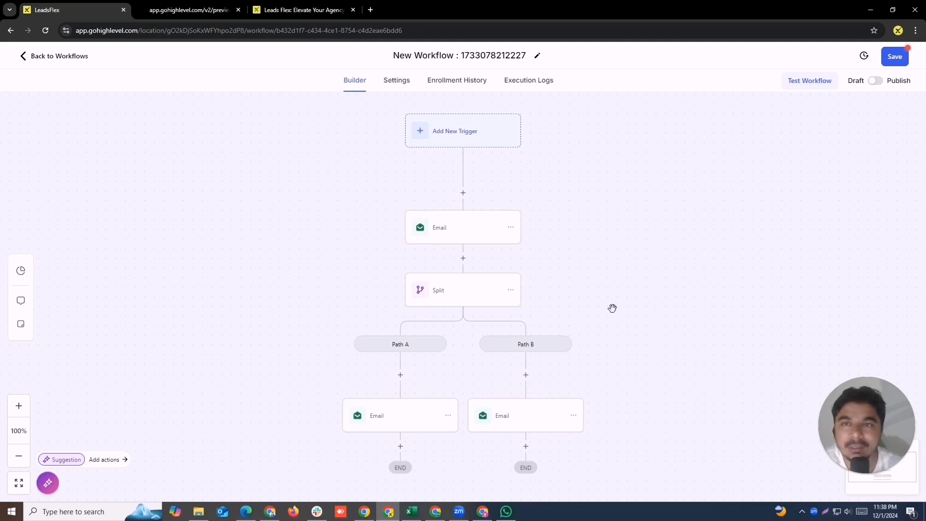
# Switch to the already open Leads Flex website.
pyautogui.click(337, 7)
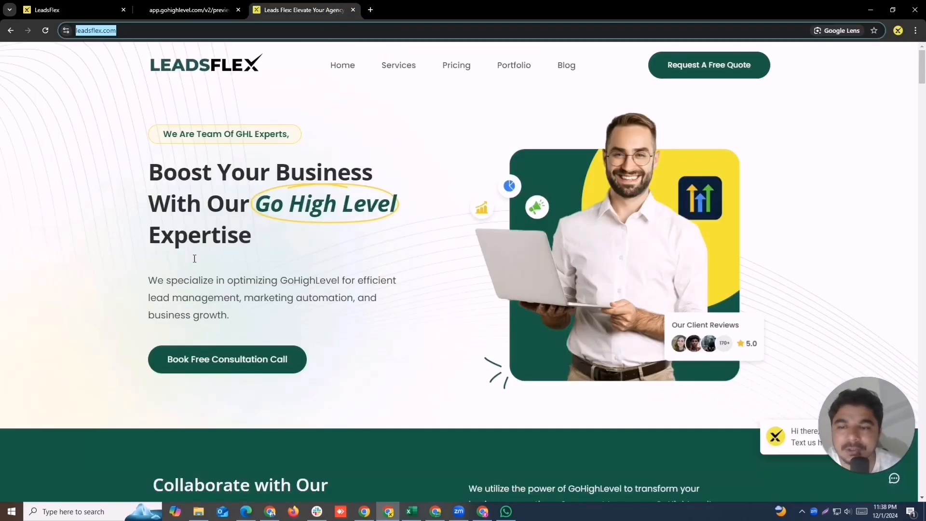